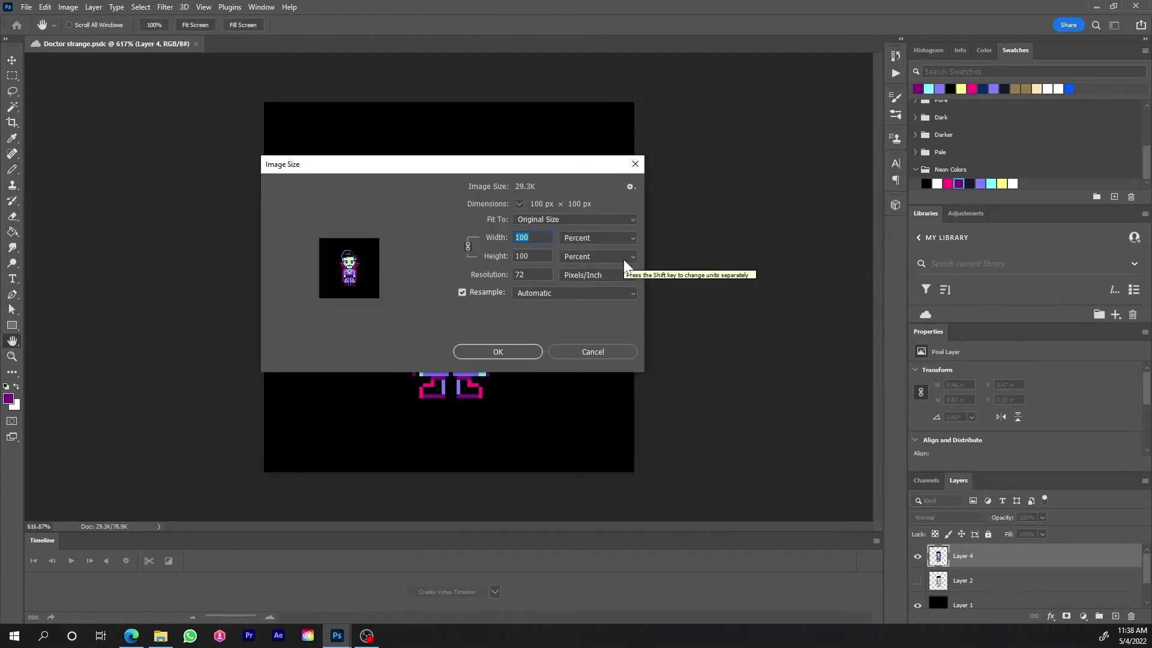
# Step: Keep the Image Size width in Percent for a 300 percent, 300 × 300 px resize
pyautogui.click(613, 241)
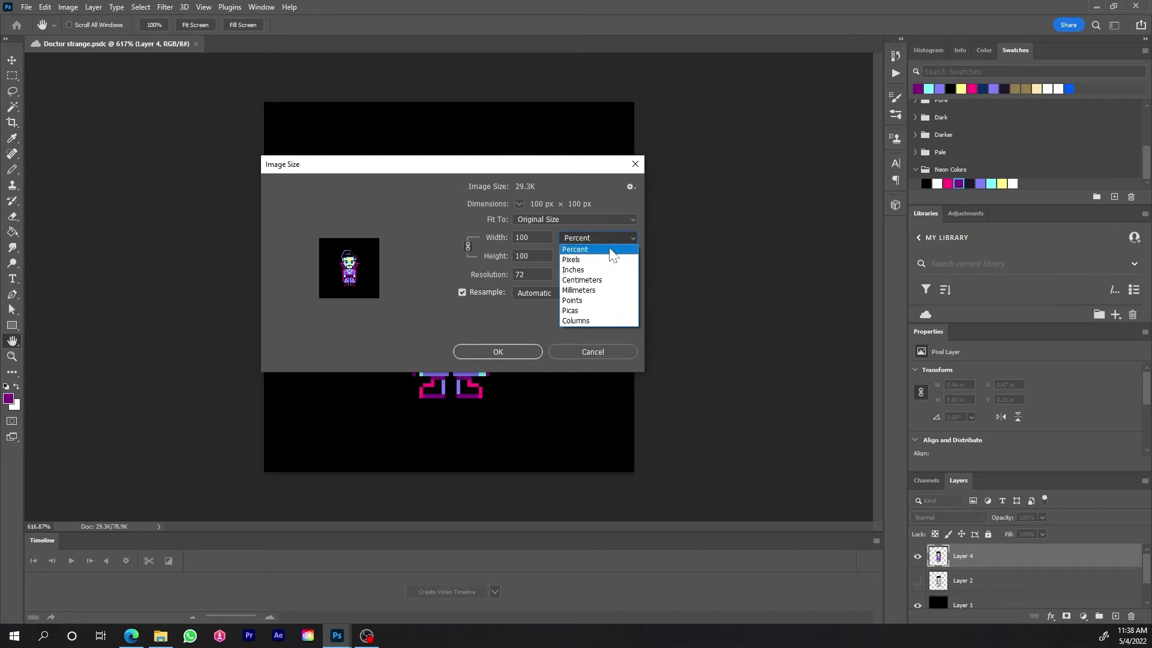
pyautogui.click(611, 251)
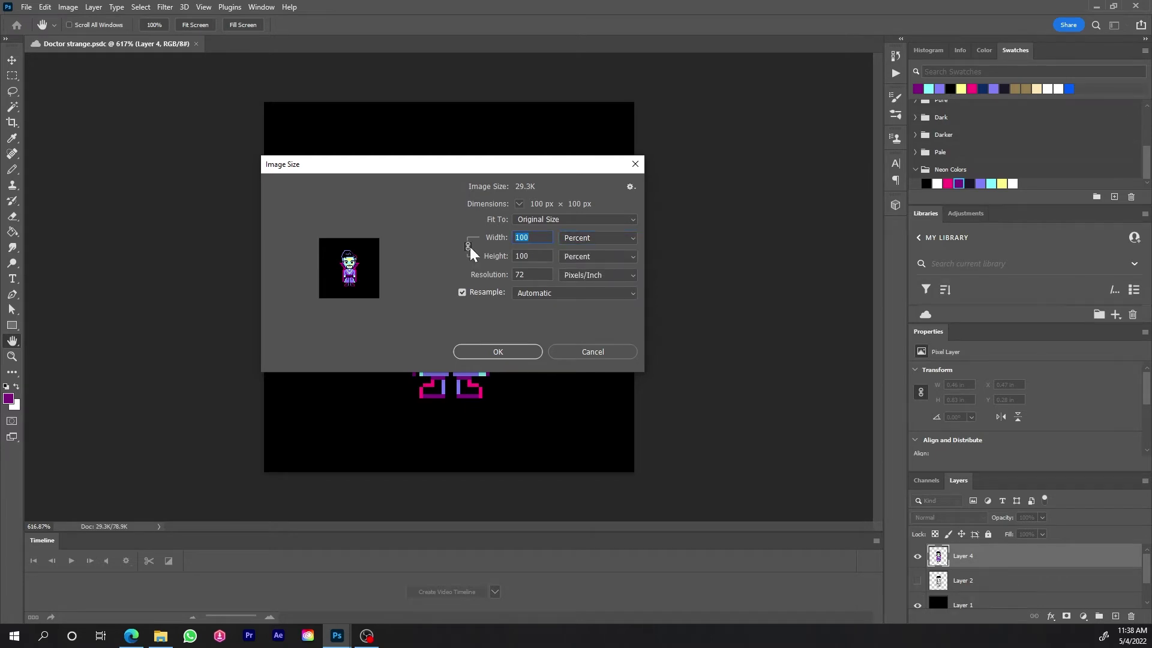
pyautogui.write('300')
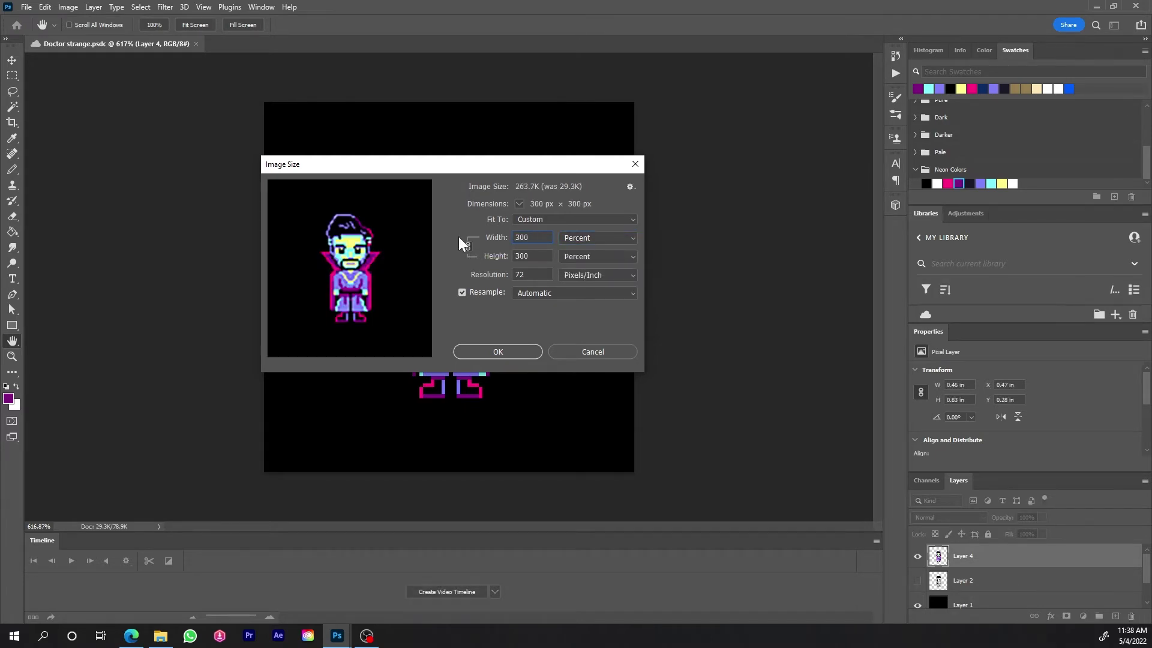
# Step: Apply the 300 percent resize, undo the blurry result, and reopen Image Size
pyautogui.click(520, 353)
pyautogui.scroll(-1, 565, 303)
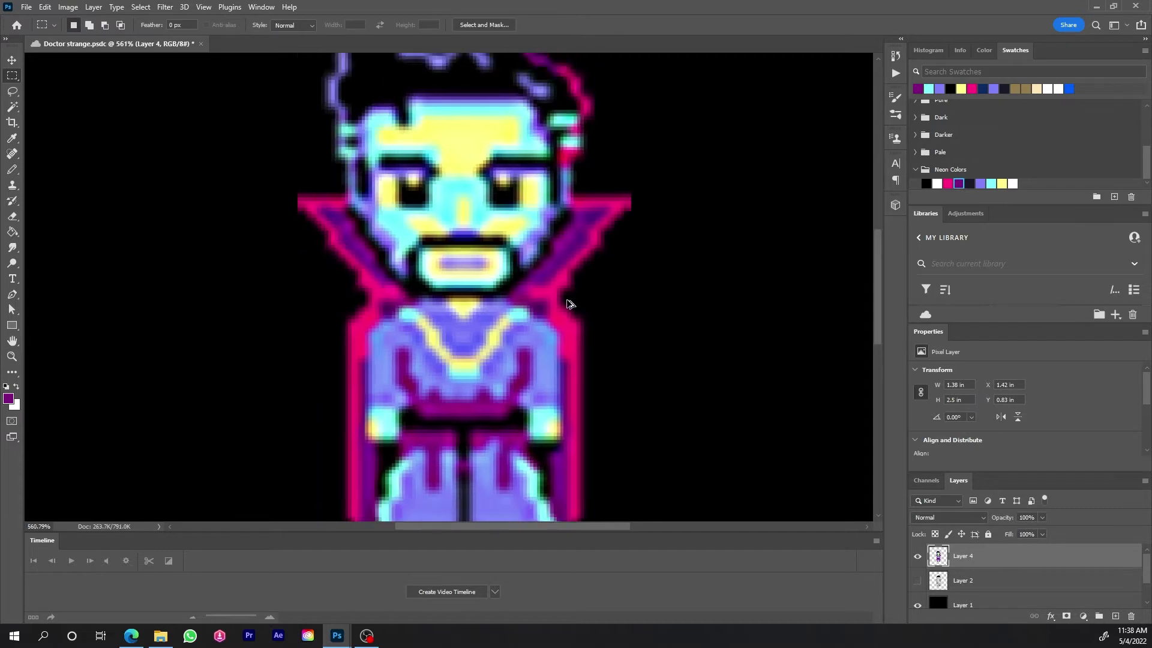
pyautogui.scroll(-1, 565, 303)
pyautogui.scroll(-1, 569, 303)
pyautogui.scroll(1, 521, 320)
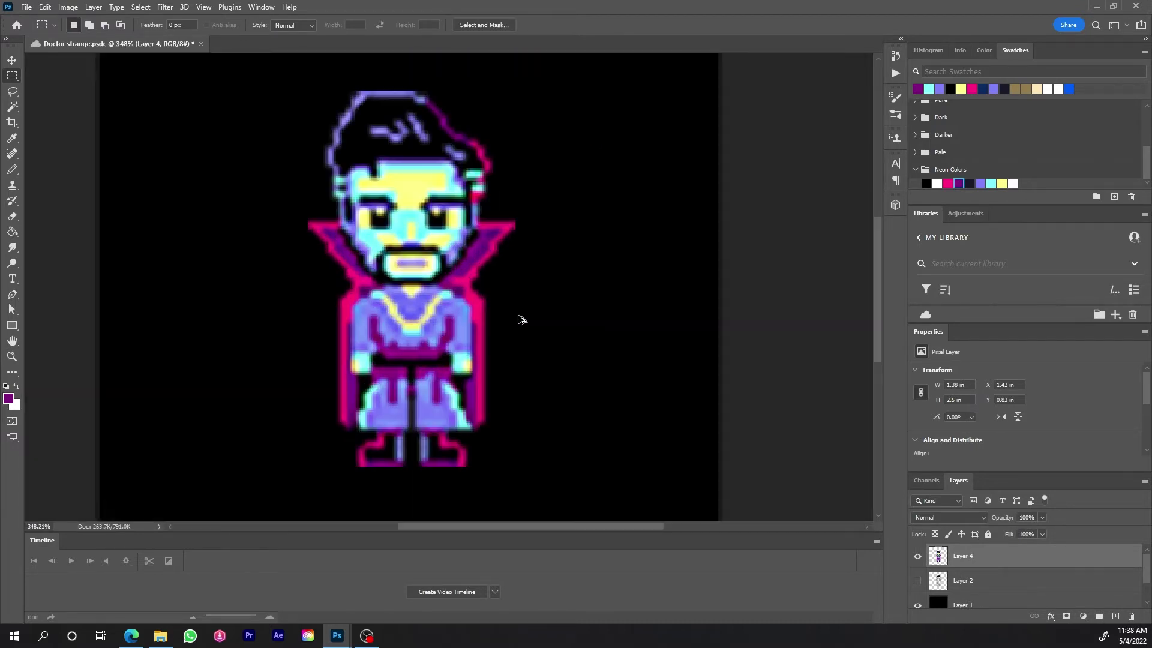
pyautogui.scroll(1, 522, 319)
pyautogui.hotkey('ctrl', 'z')
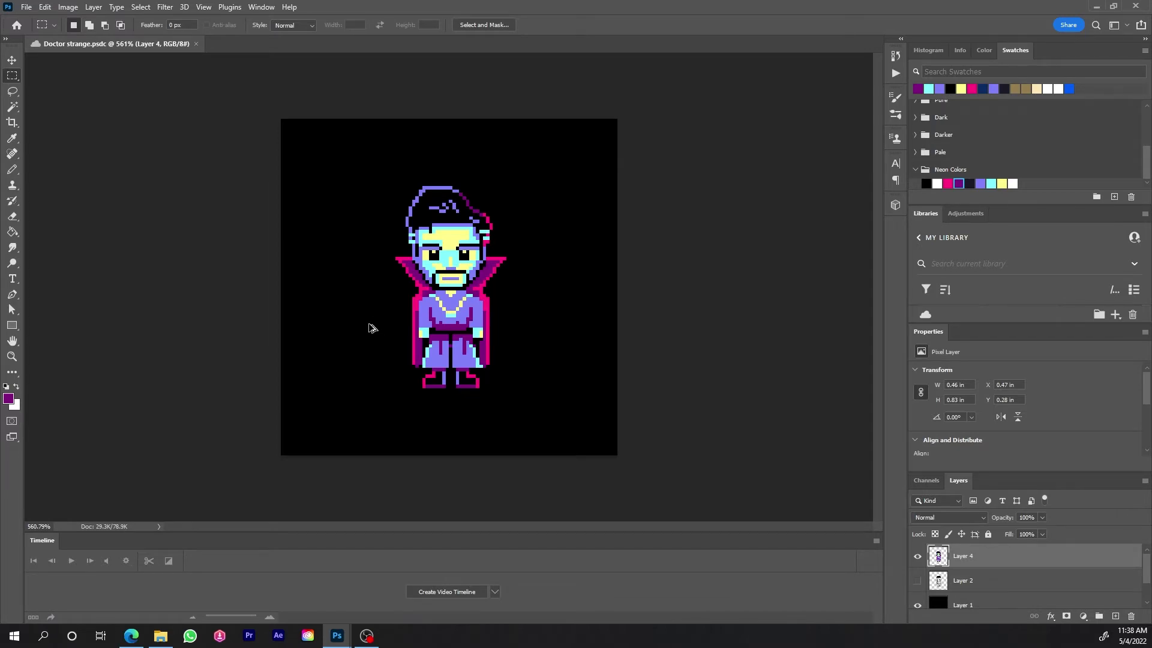
pyautogui.hotkey('ctrl', 'alt', 'i')
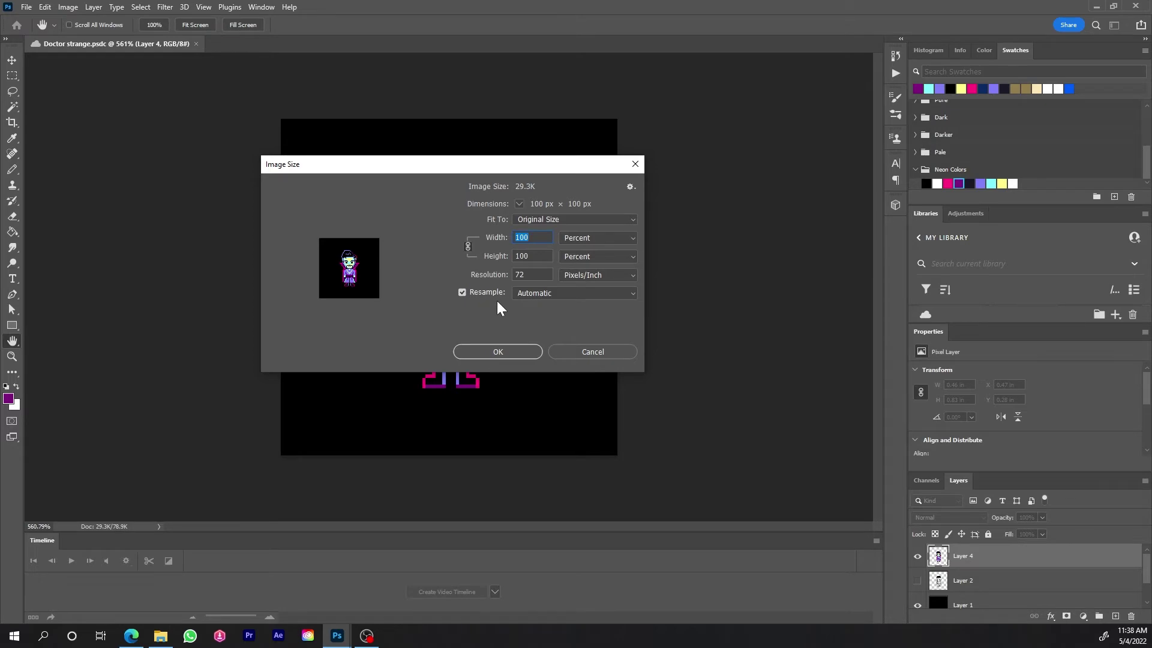
# Step: Resize to 300 percent height with Nearest Neighbor (hard edges) resampling and apply it
pyautogui.click(533, 293)
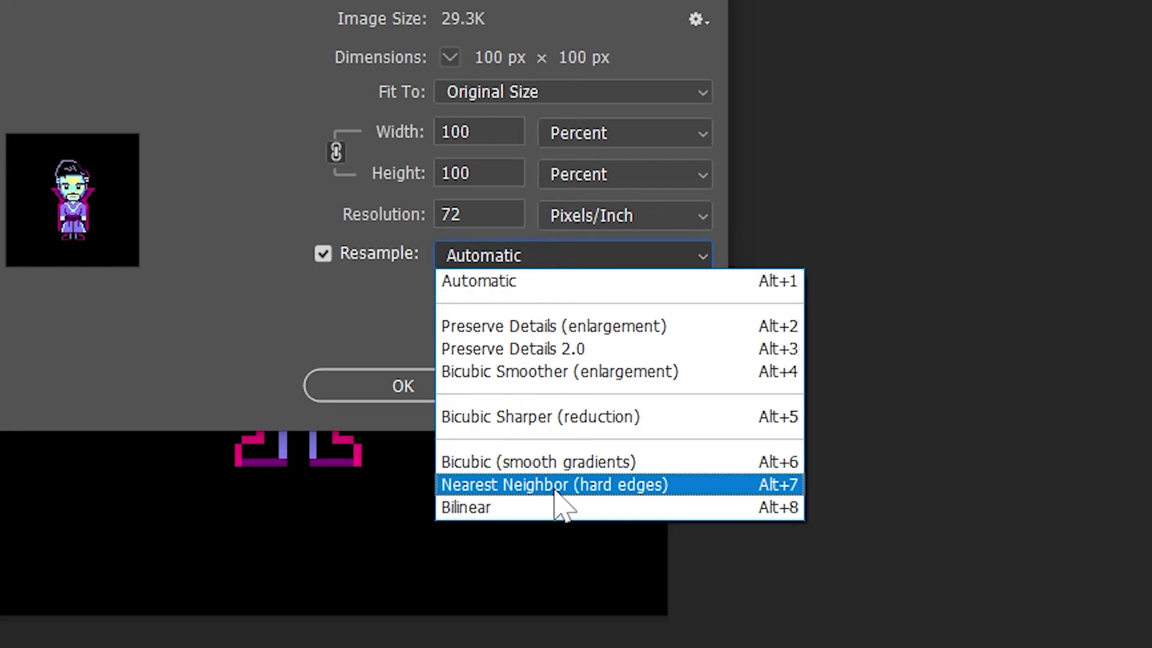
pyautogui.click(557, 490)
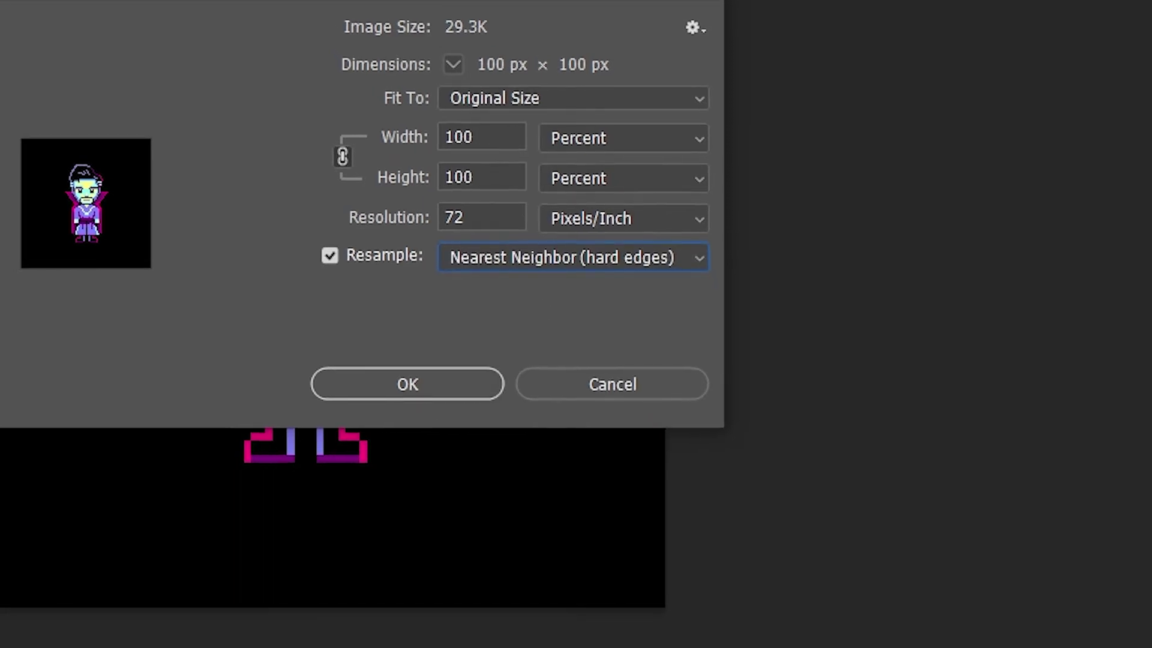
pyautogui.click(396, 173)
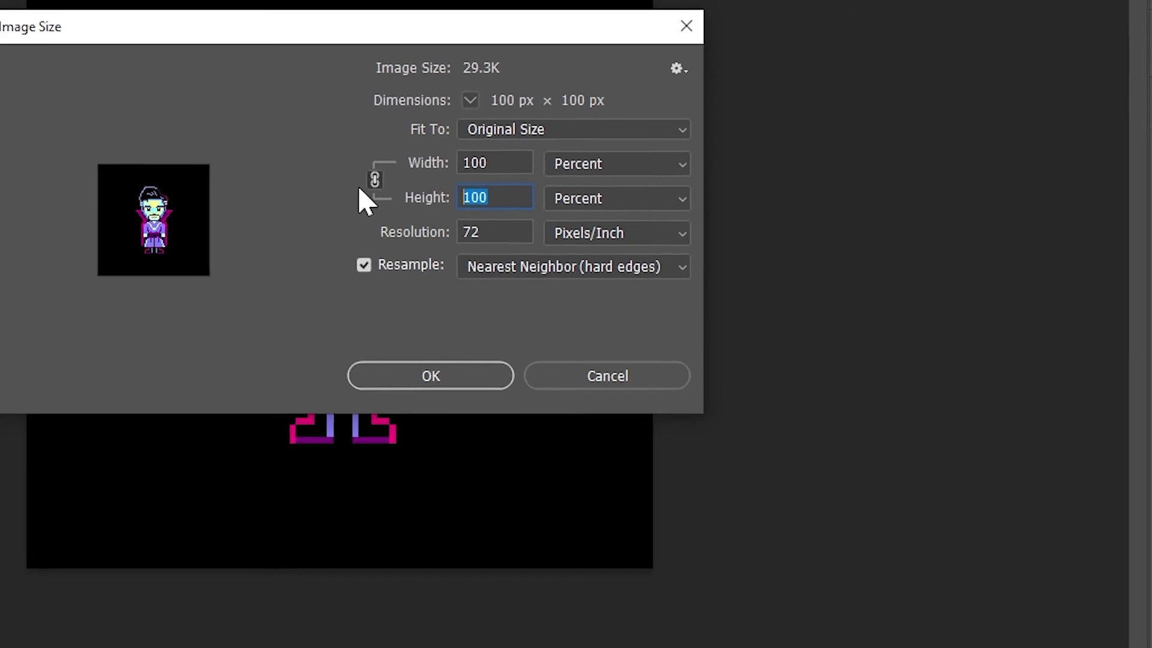
pyautogui.write('3')
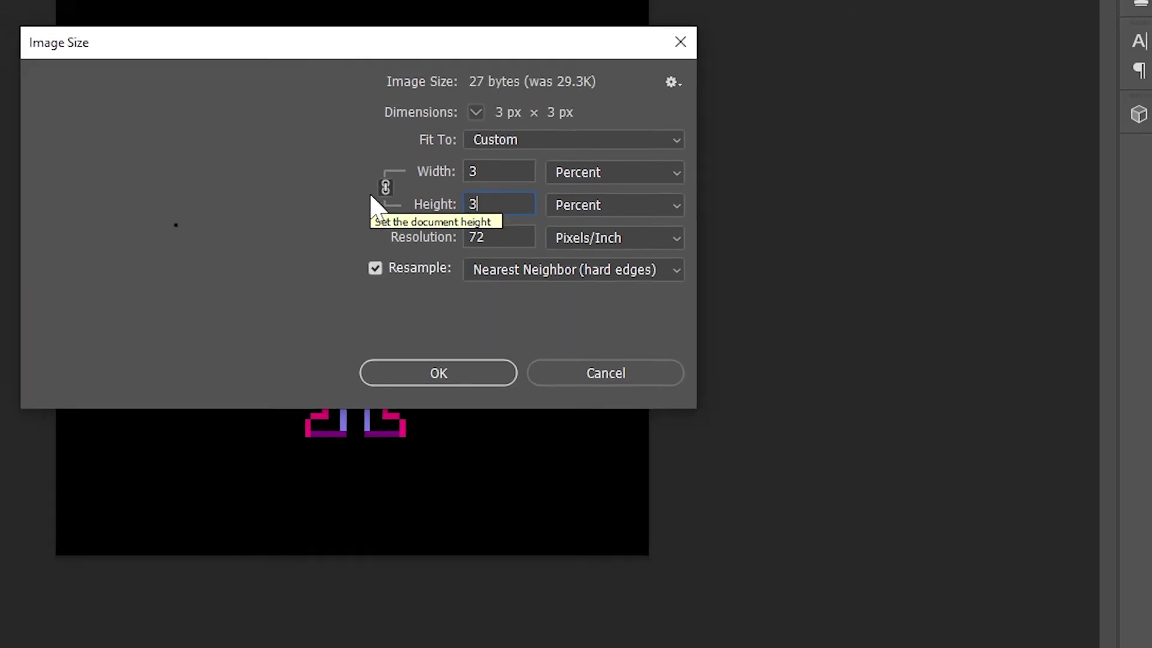
pyautogui.write('00')
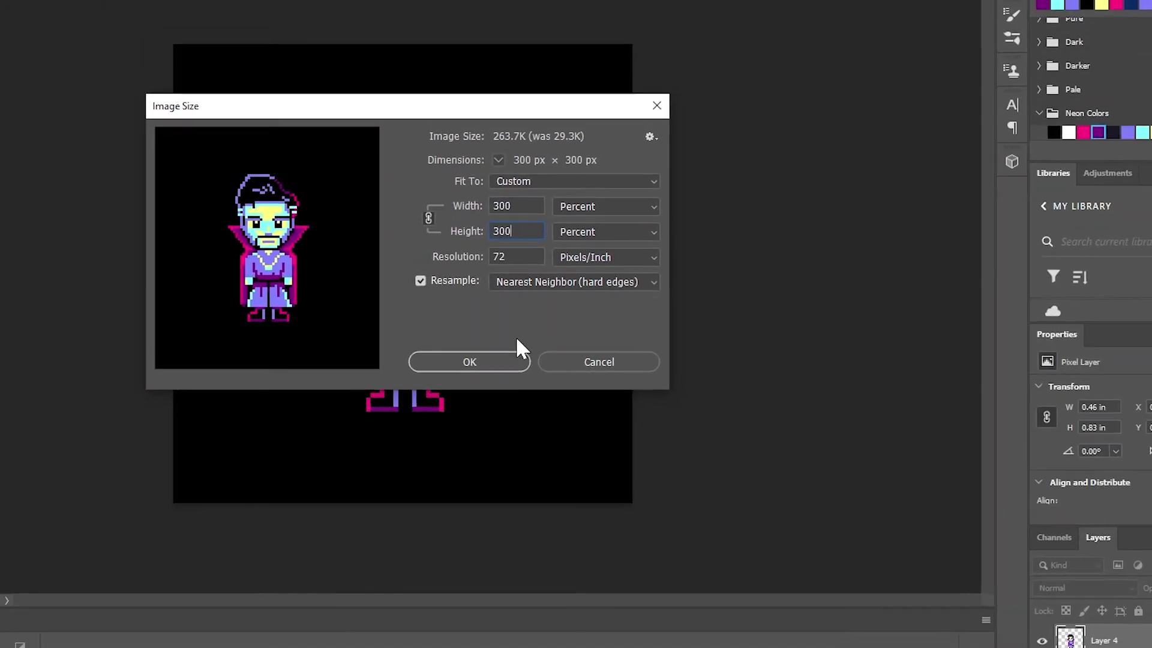
pyautogui.click(461, 365)
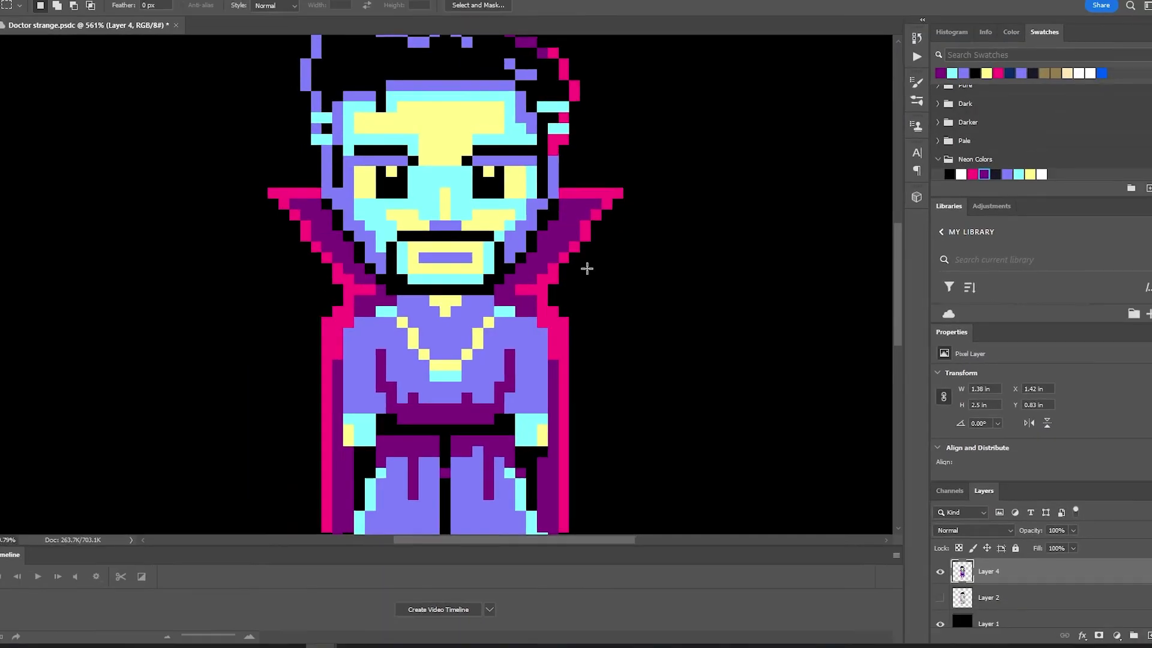
pyautogui.scroll(-3, 587, 269)
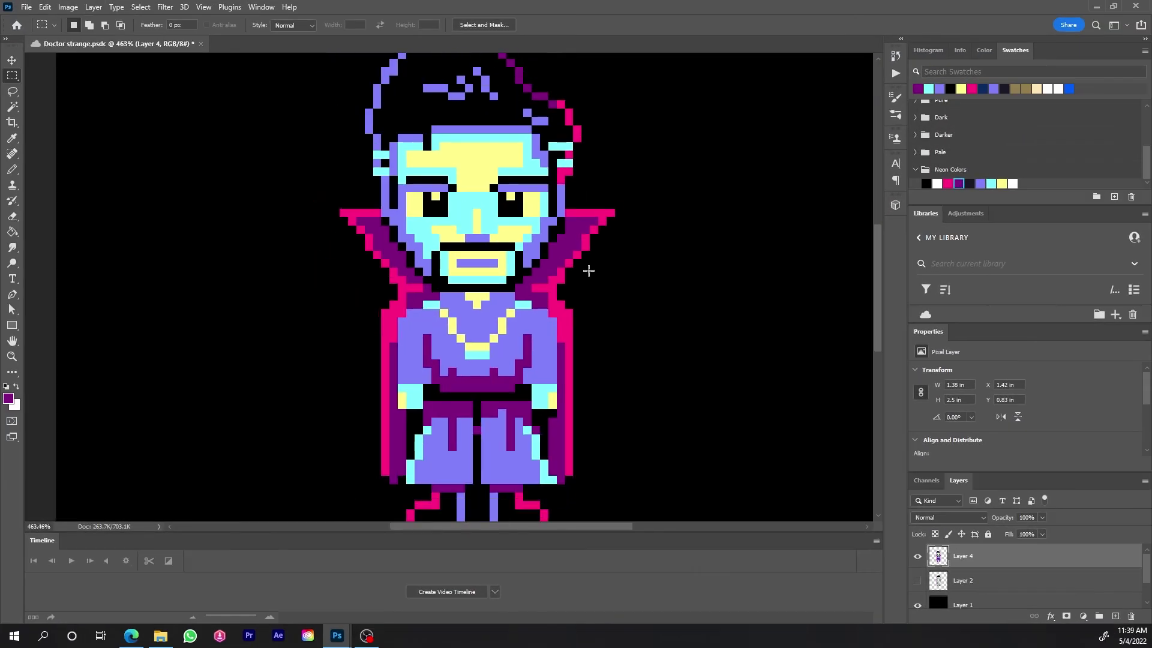
pyautogui.scroll(4, 587, 268)
pyautogui.scroll(-3, 588, 277)
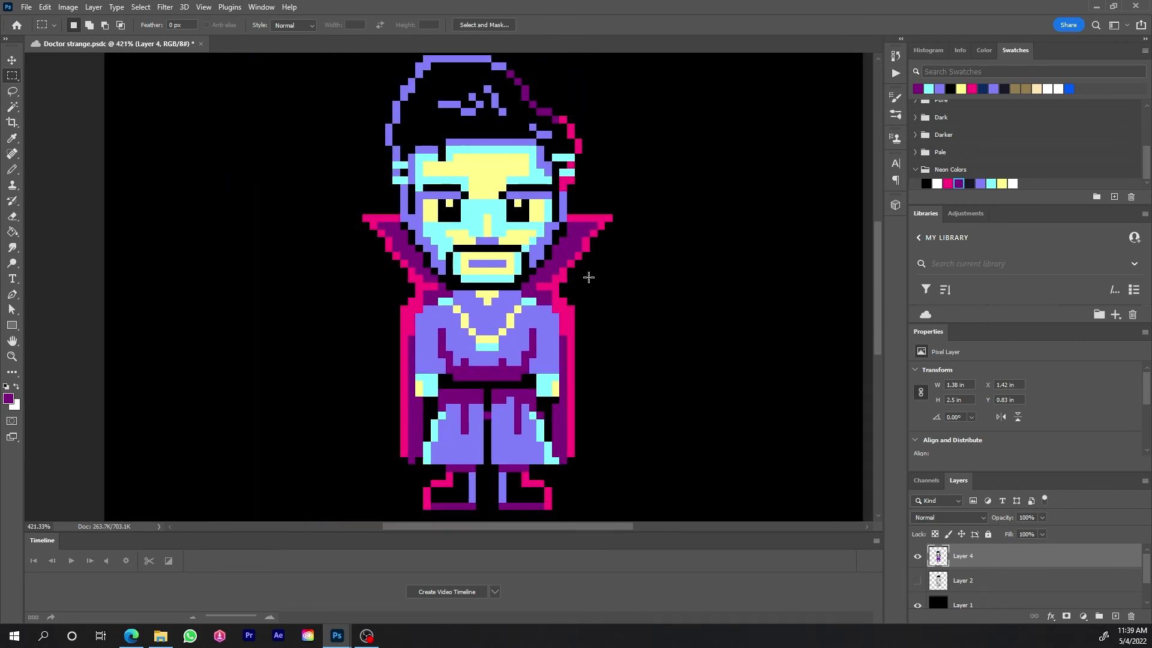
pyautogui.scroll(5, 589, 276)
pyautogui.scroll(-3, 588, 276)
pyautogui.scroll(-2, 589, 276)
pyautogui.scroll(-1, 588, 276)
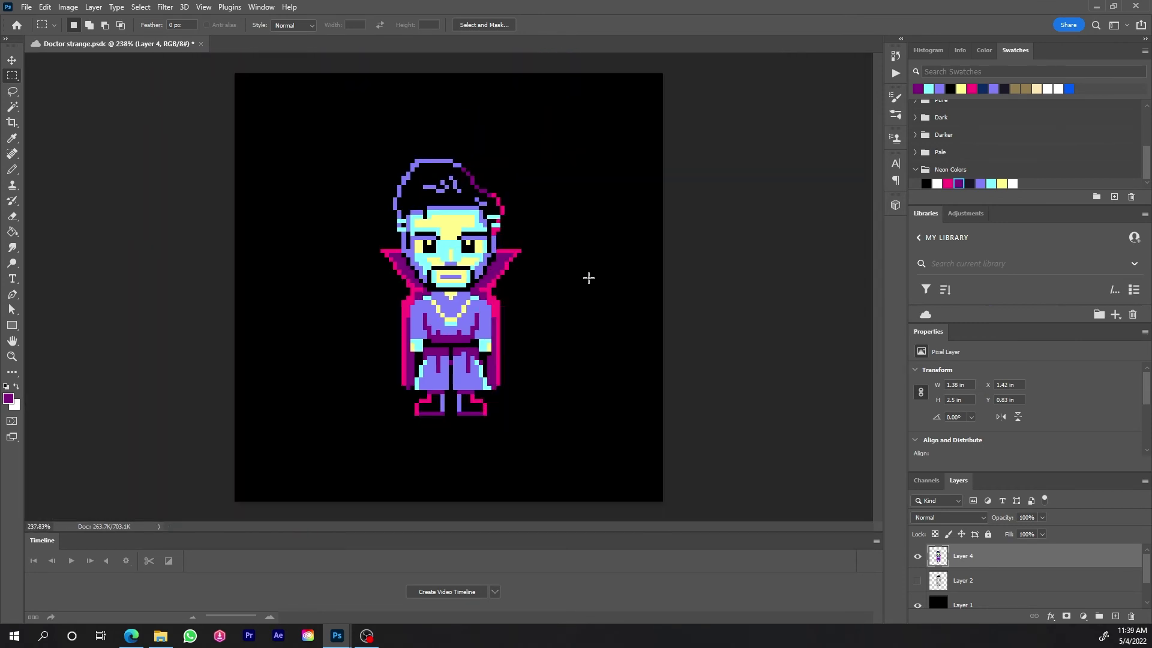
pyautogui.scroll(3, 516, 295)
pyautogui.scroll(2, 515, 295)
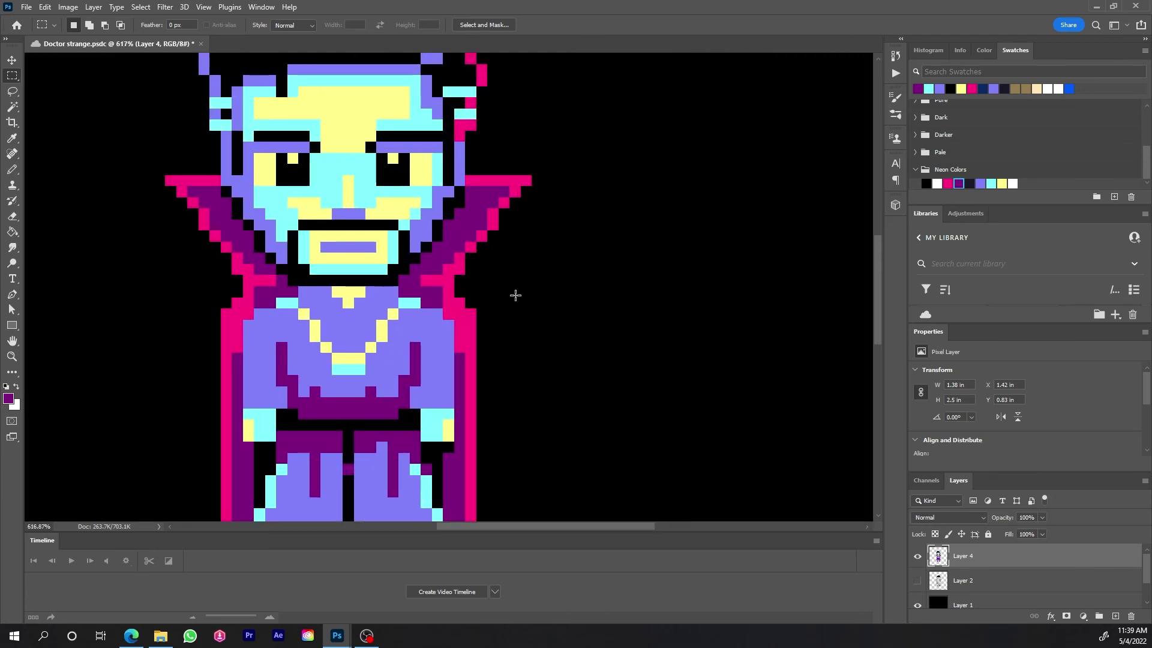
pyautogui.scroll(-3, 516, 295)
pyautogui.scroll(-1, 515, 295)
pyautogui.scroll(-2, 516, 295)
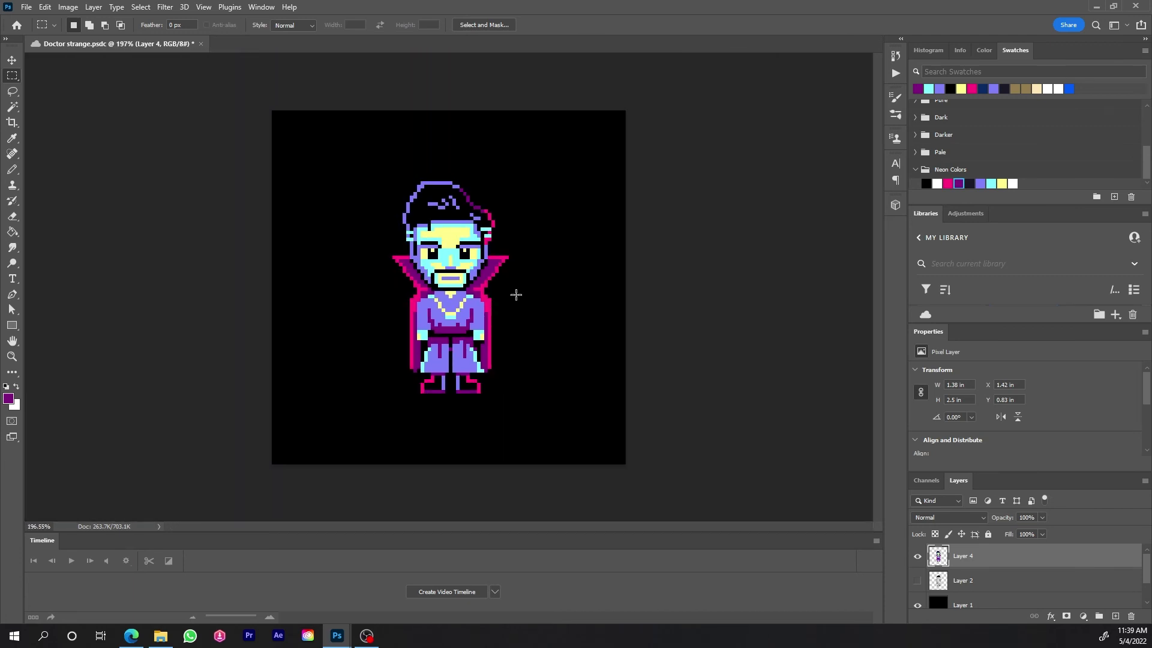